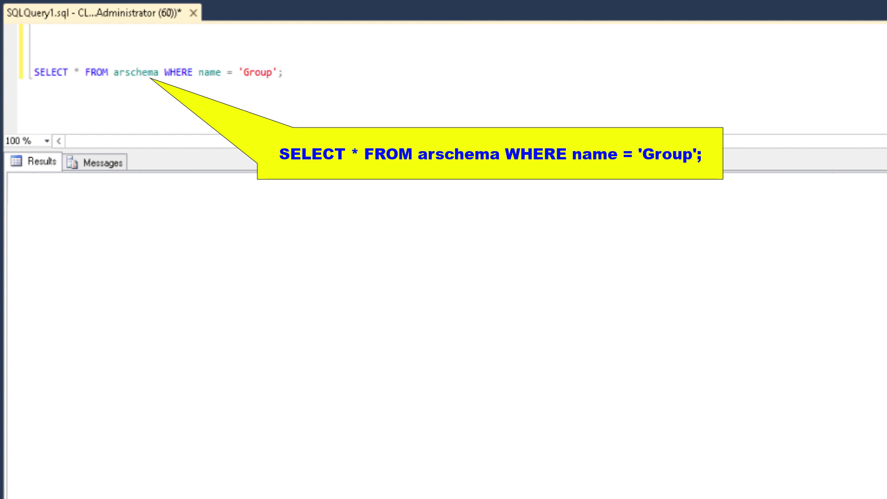
# - Run the arschema lookup for 'Group', returning schemaId 37 with 45 fields
pyautogui.press('F5')
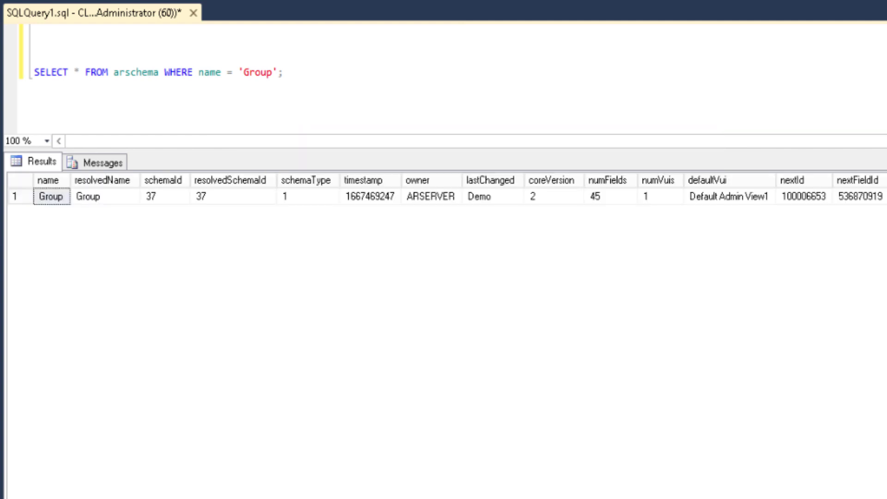